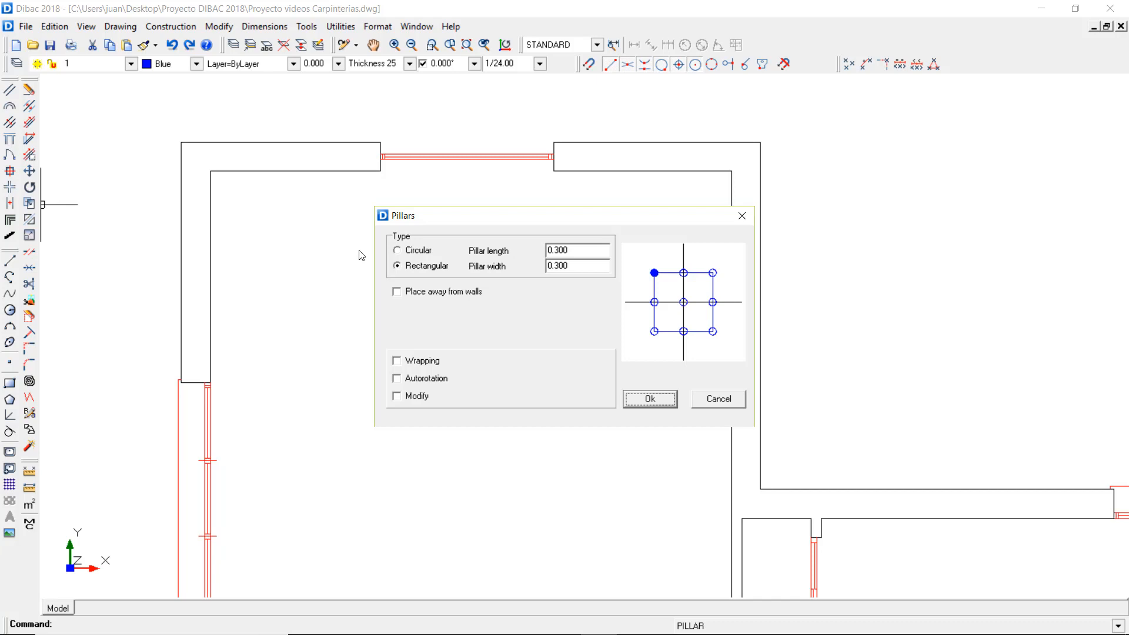
Try the circular pillar type, and switch back to the rectangular type
click(398, 251)
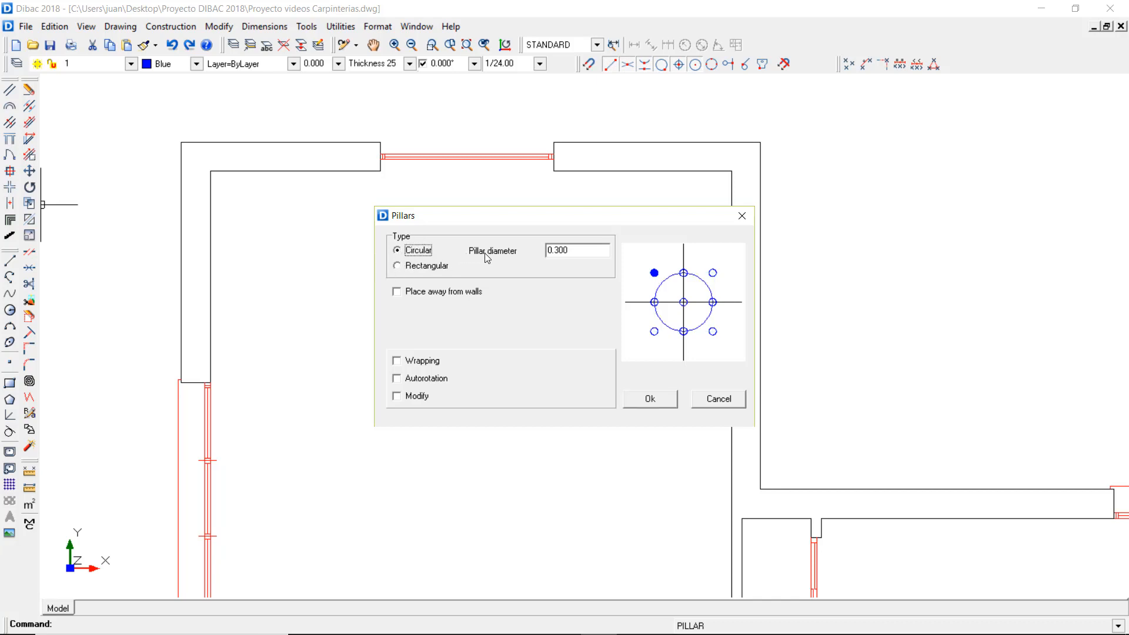
drag(575, 251, 461, 198)
click(398, 268)
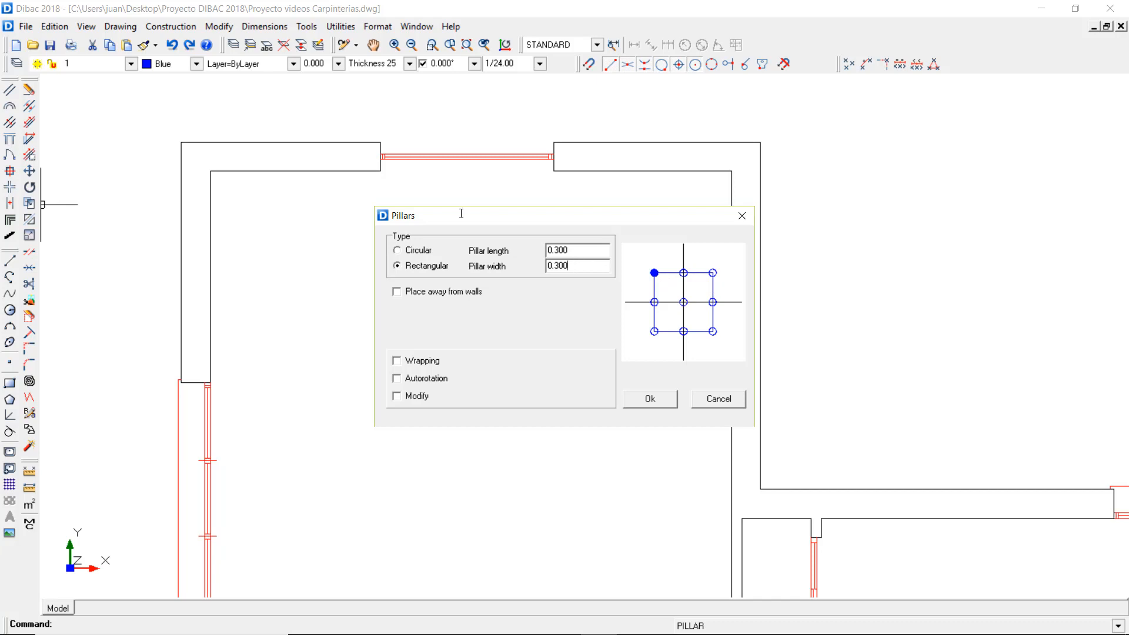
Try a pillar width of 0.2, and set it back to 0.3
drag(461, 214, 418, 214)
text(0,2)
drag(587, 252, 469, 200)
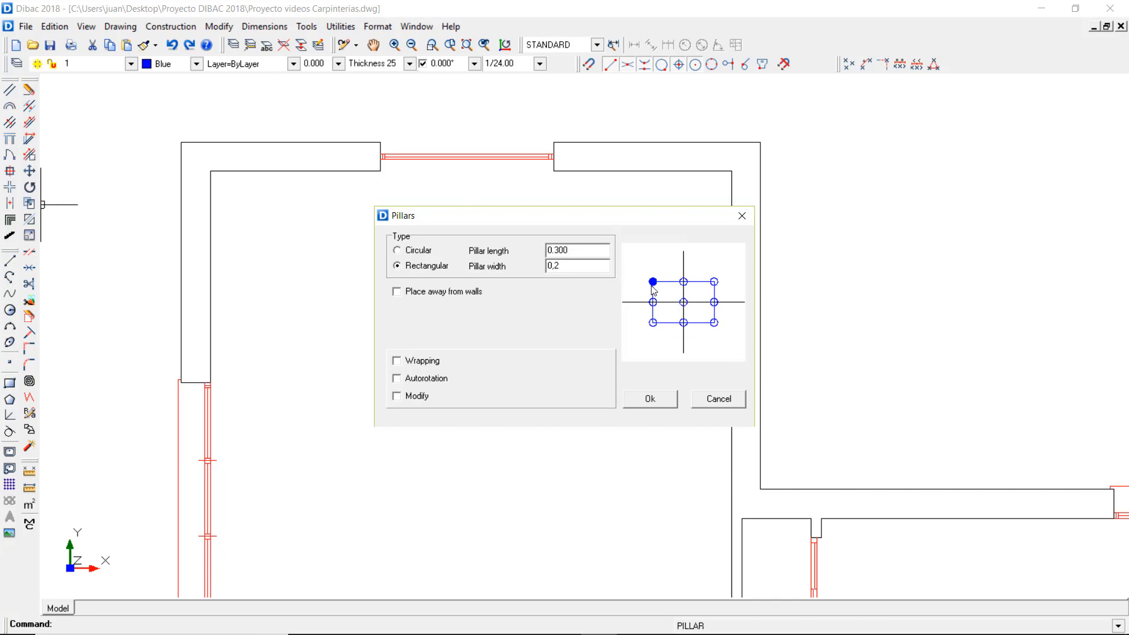
drag(565, 268, 487, 266)
text(0,3)
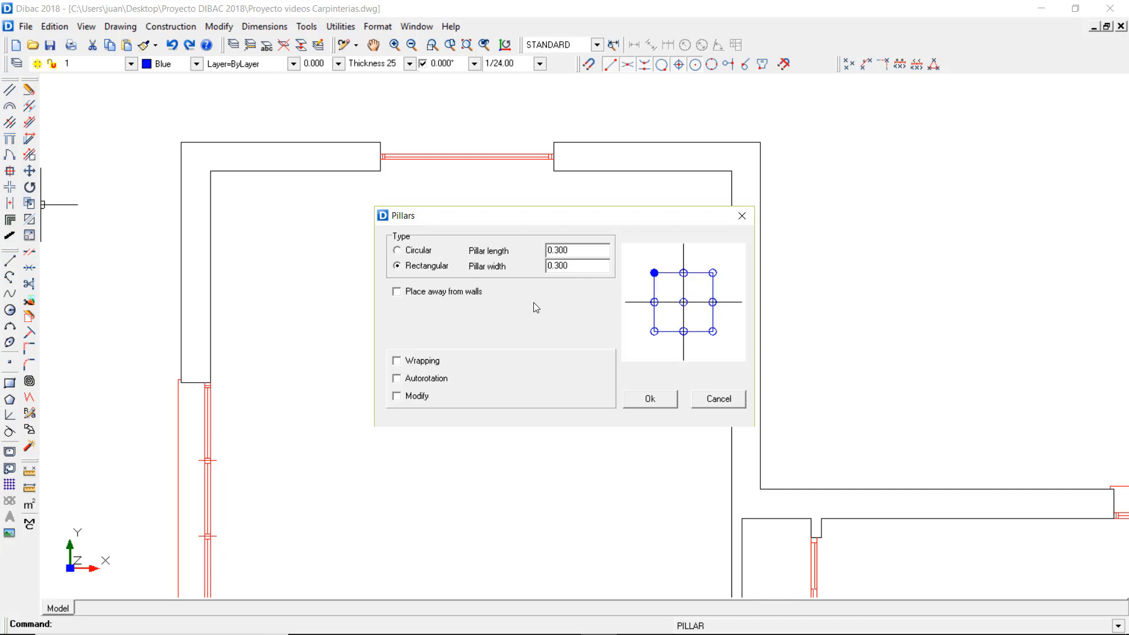
Try several pillar insertion points and confirm the settings with the centre point chosen
click(683, 272)
click(713, 273)
click(683, 302)
click(683, 273)
click(683, 302)
click(652, 398)
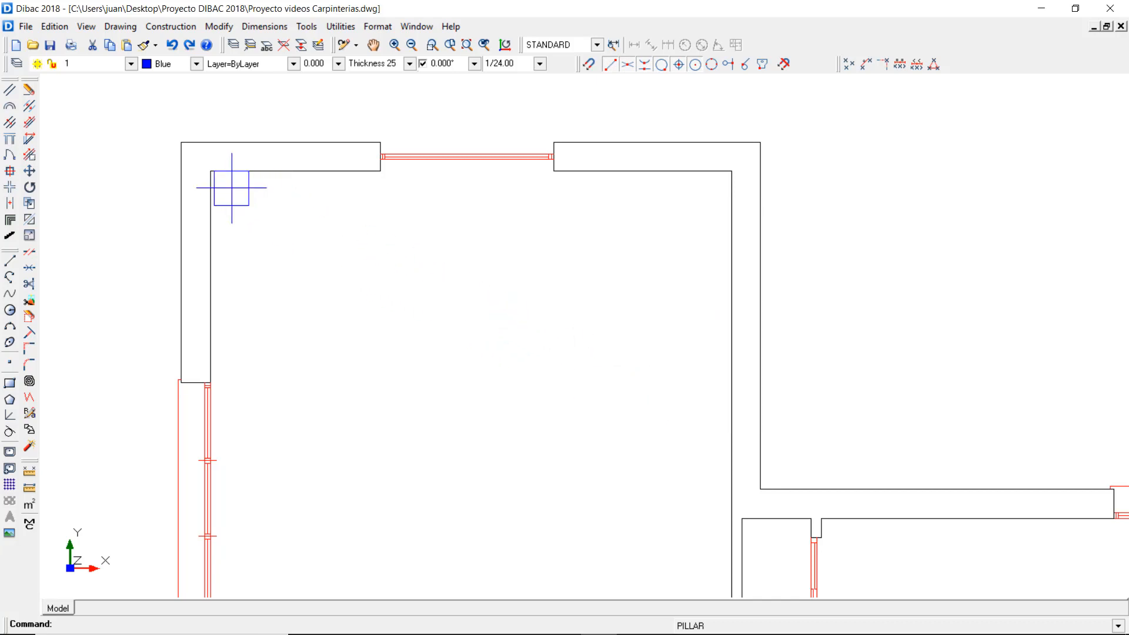
Place pillars centred on the upper-left and upper-right inner wall corners of the room, and undo both placements
click(210, 171)
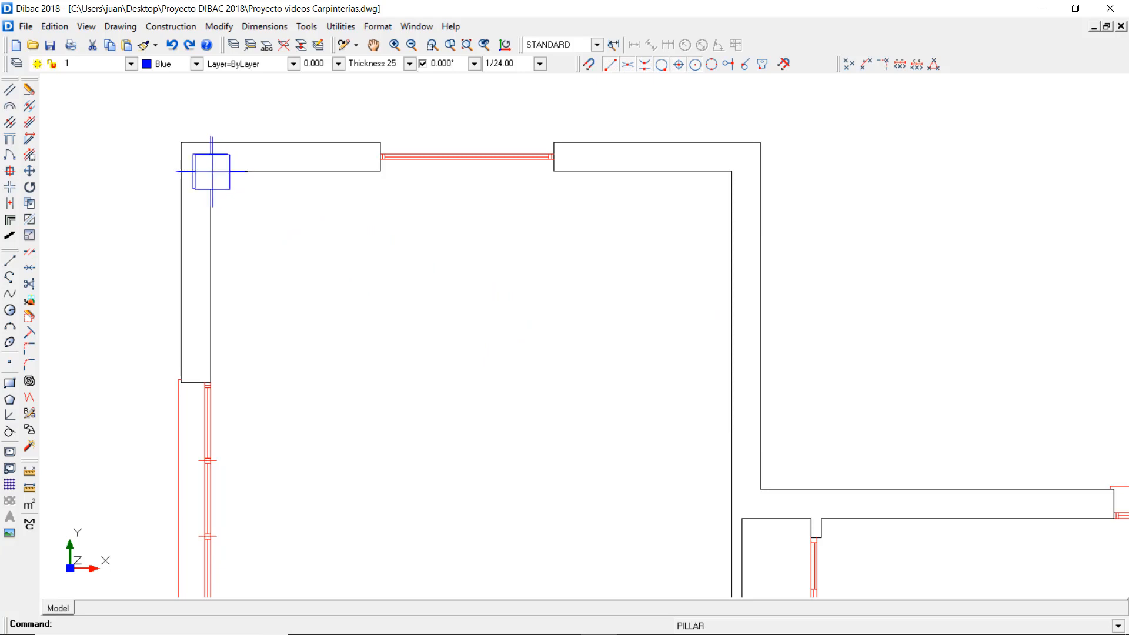
click(731, 171)
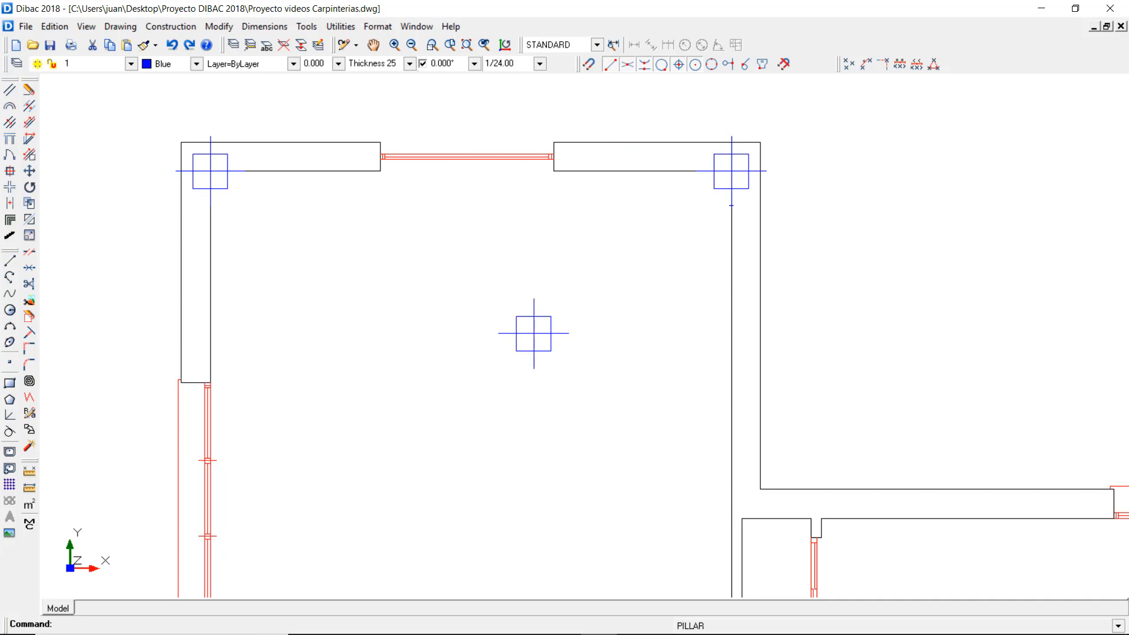
key(Escape)
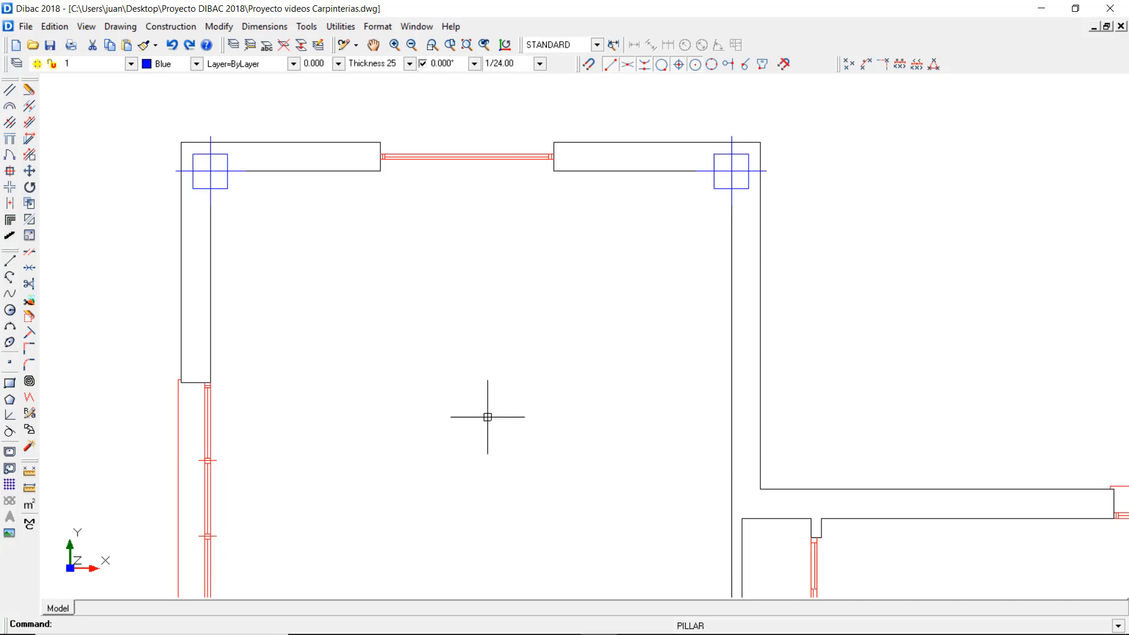
key(ctrl+z)
key(ctrl+z)
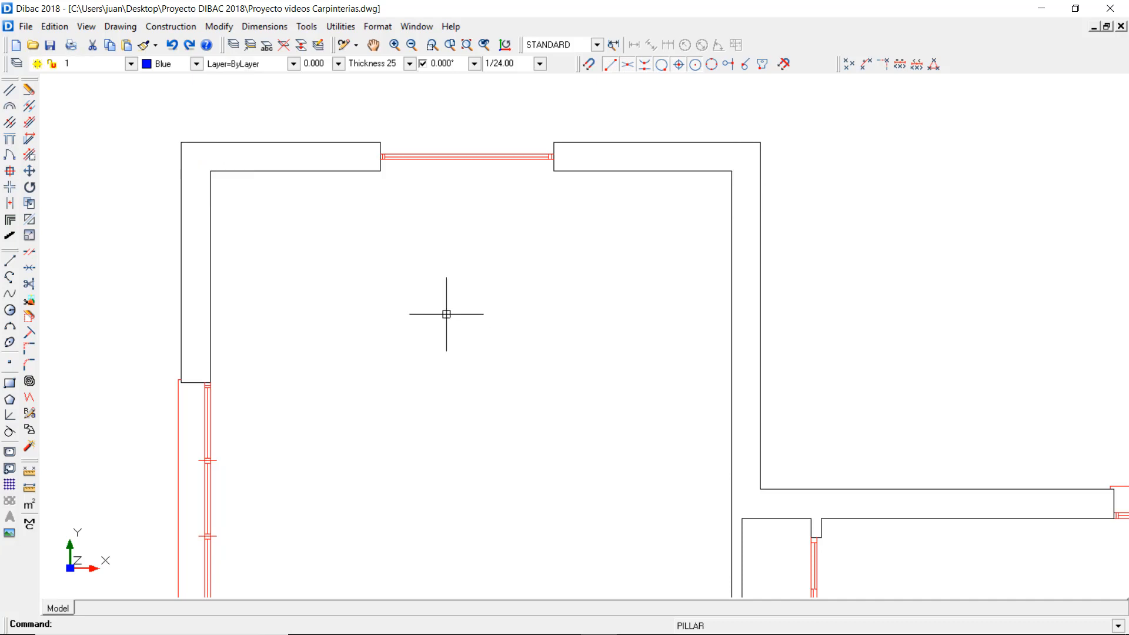
Place a 0.300 by 0.300 pillar at the upper-left outer wall corner, using its upper-left corner as insertion point
right_click(446, 315)
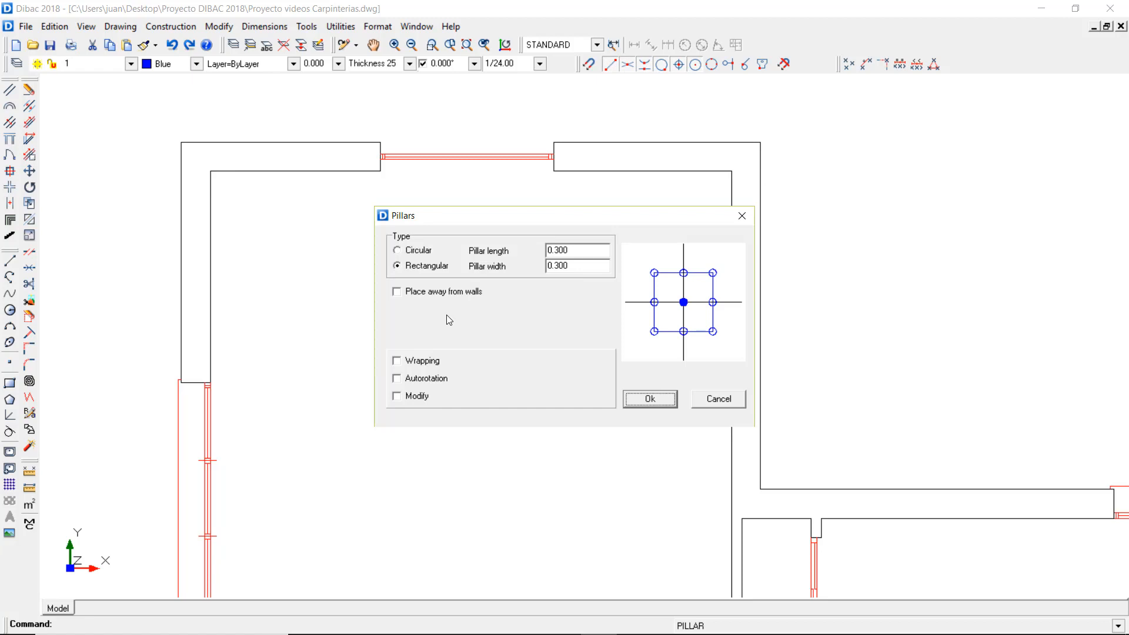
click(655, 274)
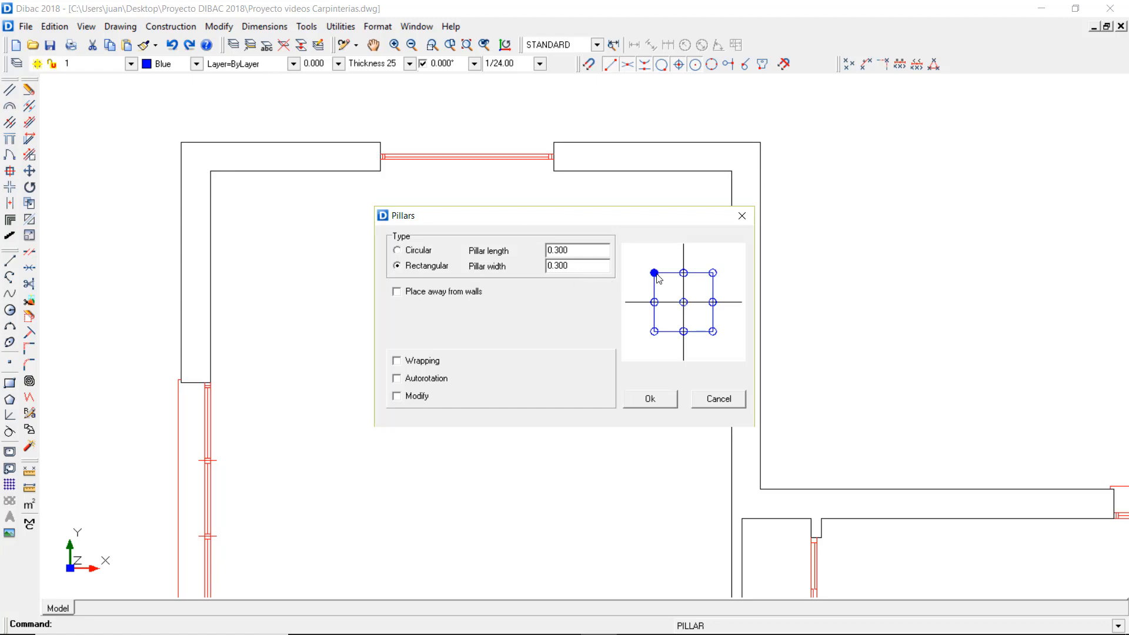
click(650, 398)
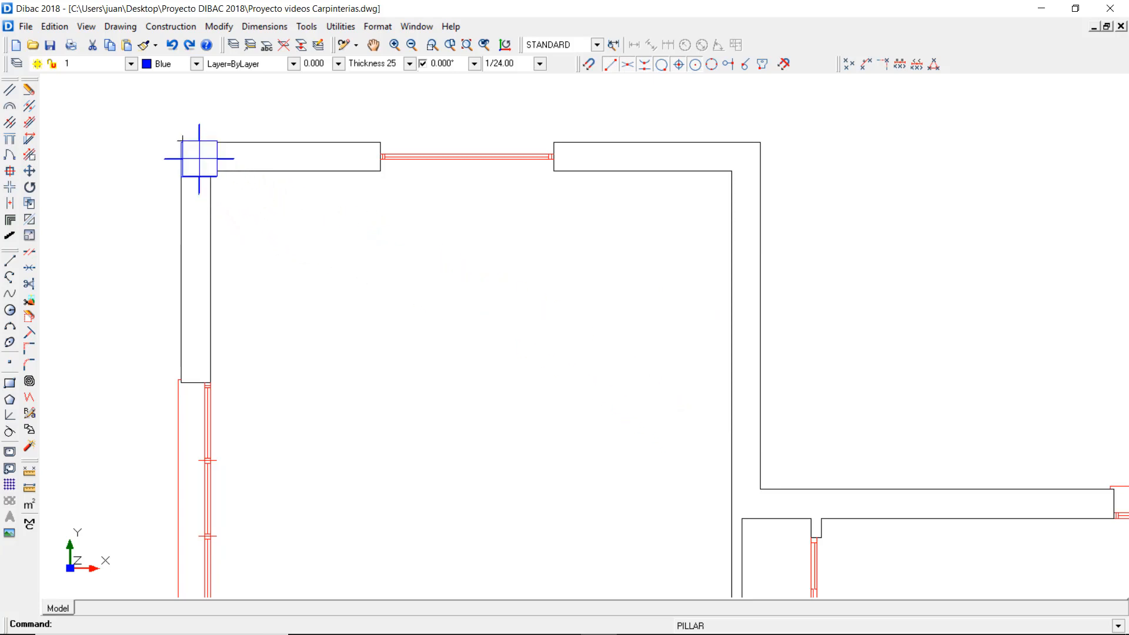
click(182, 141)
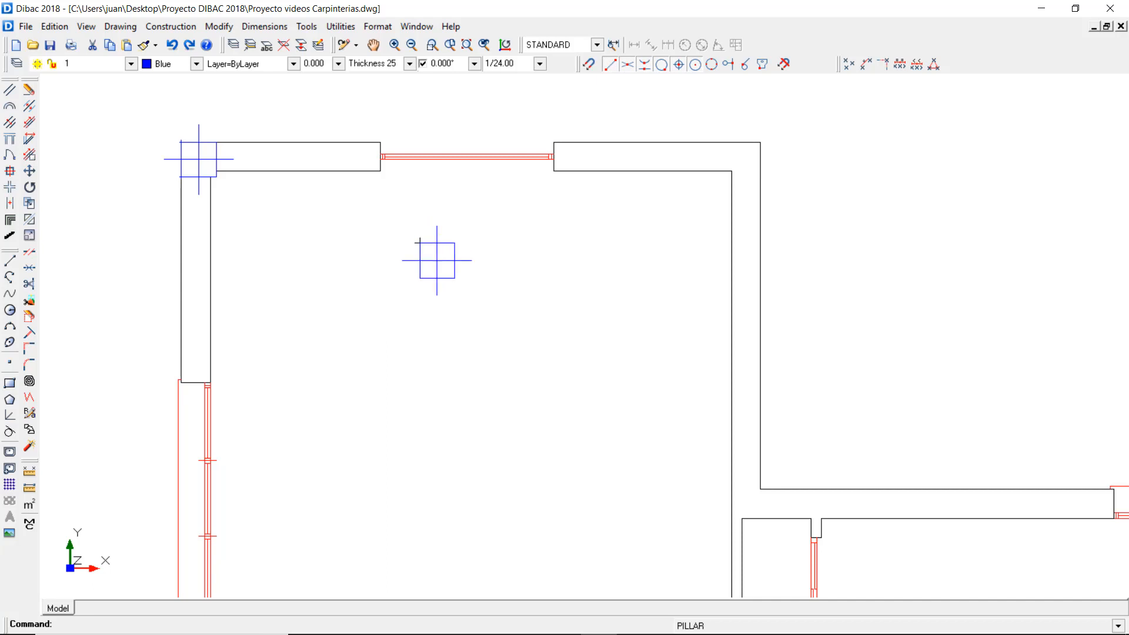
Cycle the insertion point of the floating pillar until its upper-right corner is used
key(shift)
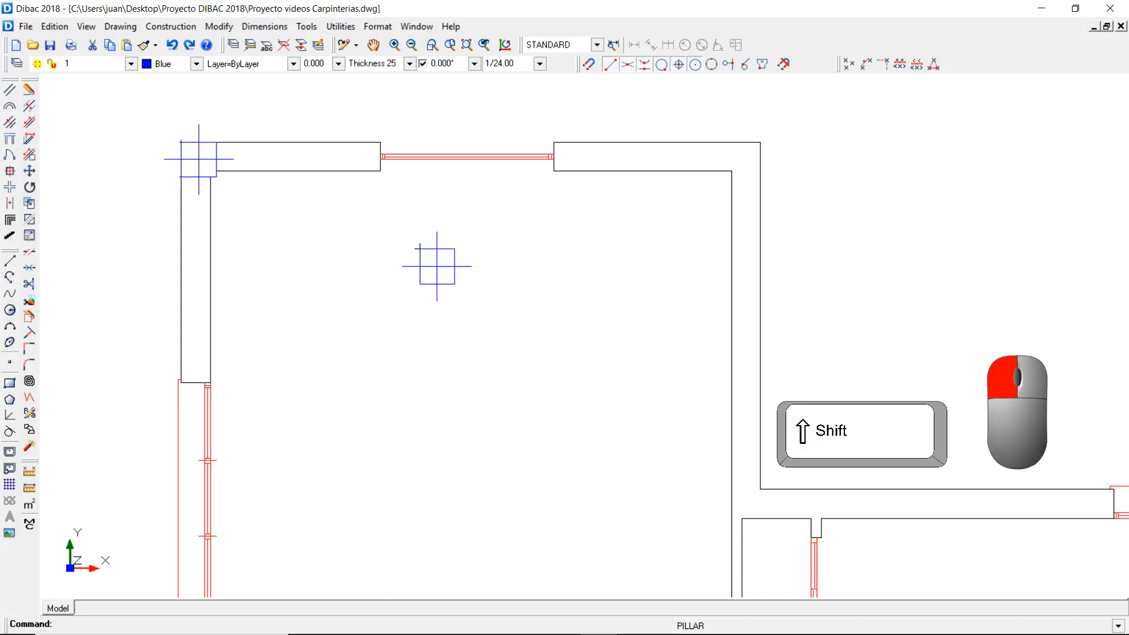
shift+click(419, 248)
shift+click(420, 248)
shift+click(419, 248)
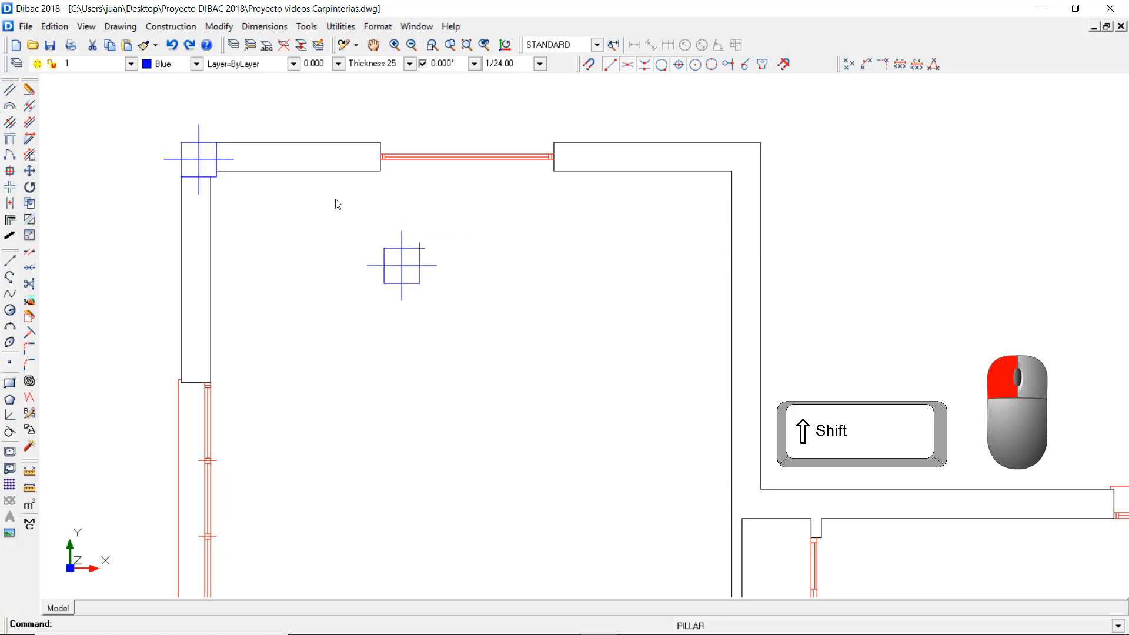
shift+click(420, 247)
shift+click(419, 247)
shift+click(419, 247)
shift+click(419, 248)
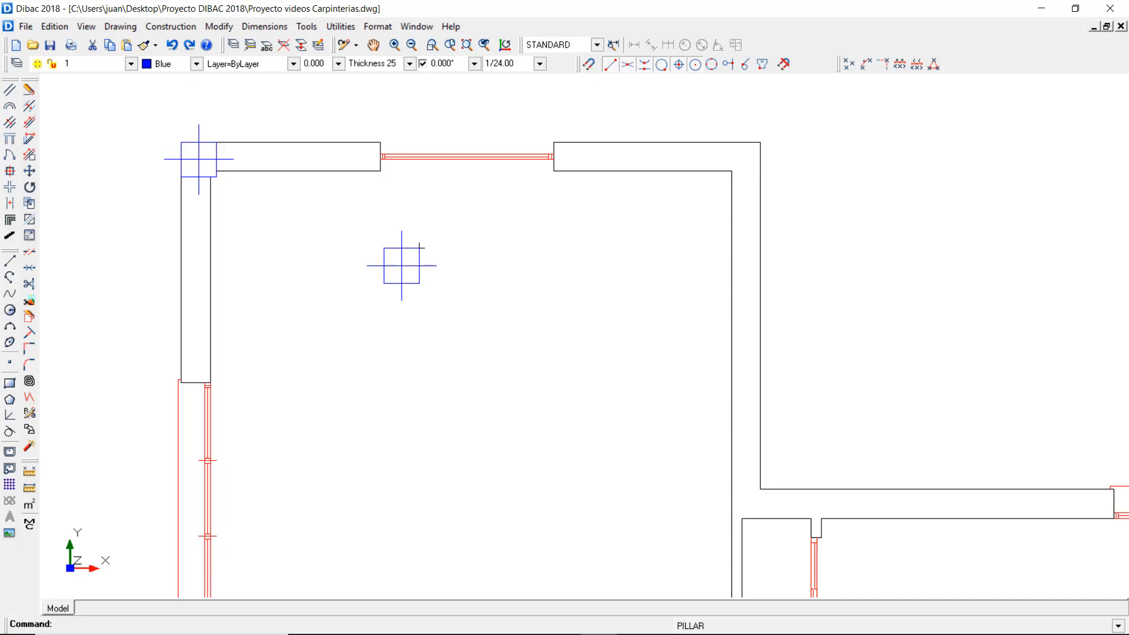
Rotate the floating pillar through its diagonal orientations and back to alignment with the walls
ctrl+click(420, 248)
ctrl+click(419, 247)
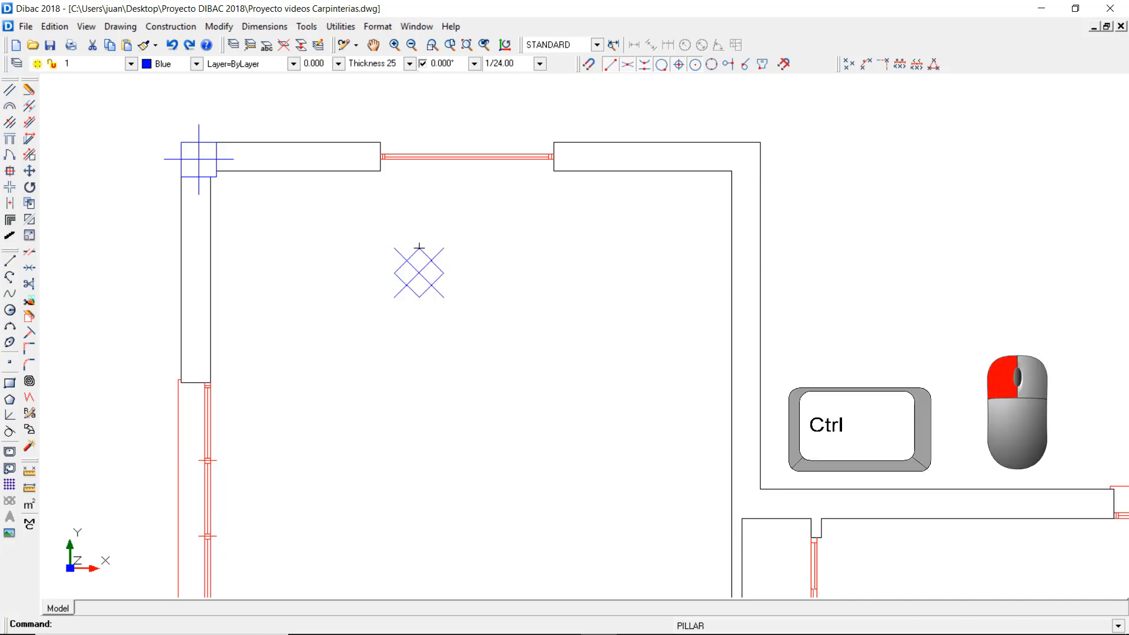
ctrl+click(420, 247)
ctrl+click(420, 248)
ctrl+click(420, 248)
ctrl+click(419, 248)
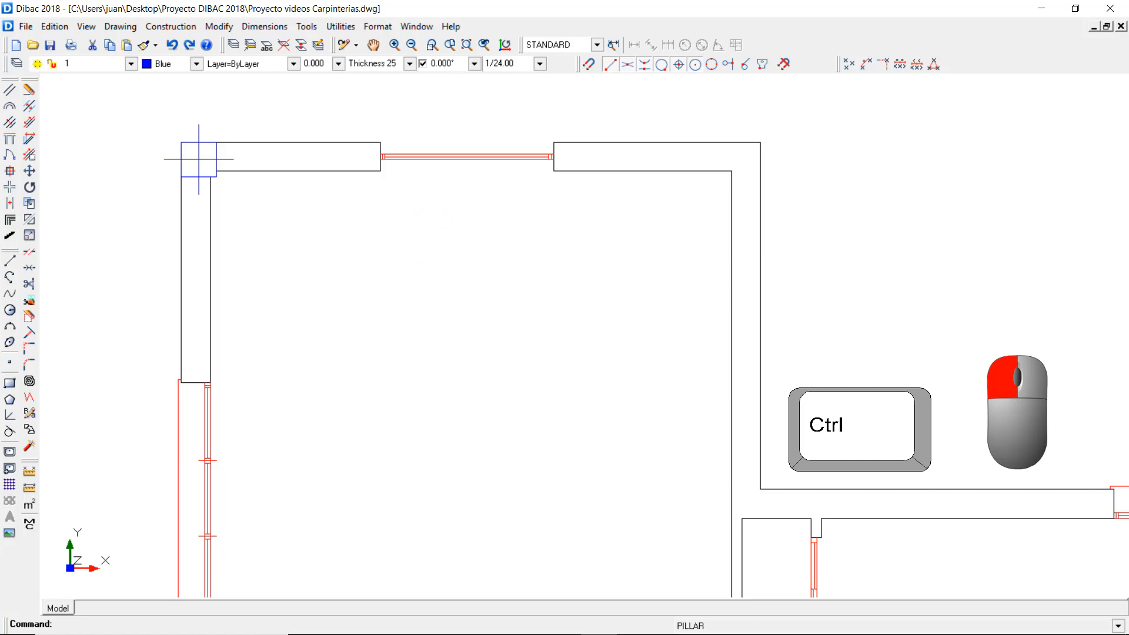
ctrl+click(419, 248)
ctrl+click(419, 247)
ctrl+click(419, 247)
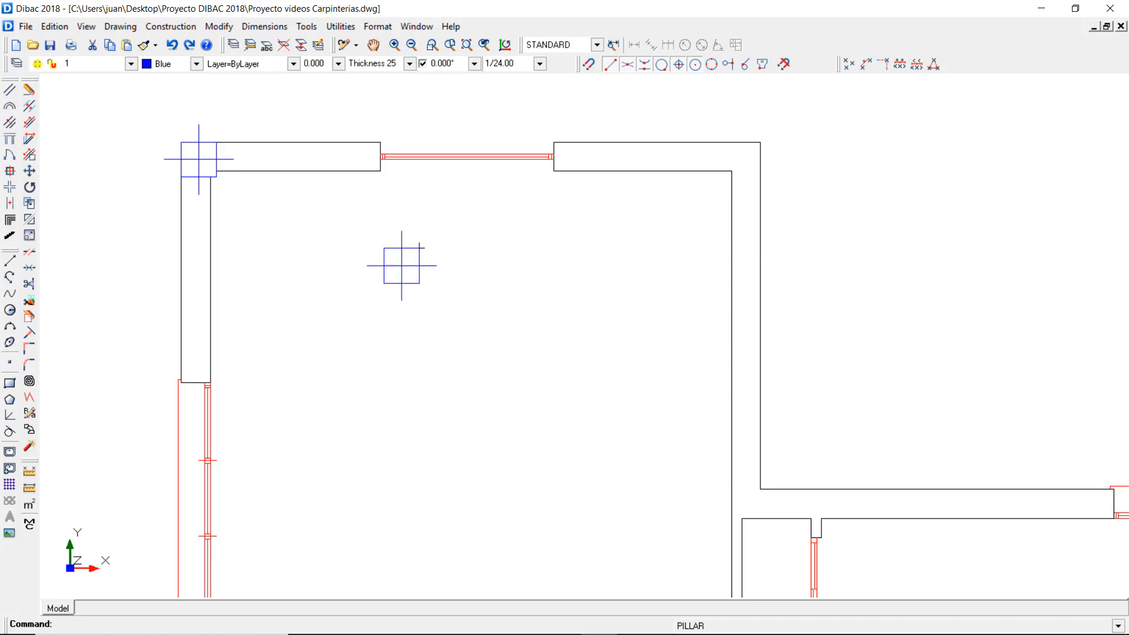
Place the pillar at the upper-right outer wall corner, and undo both corner pillars
click(743, 159)
key(Escape)
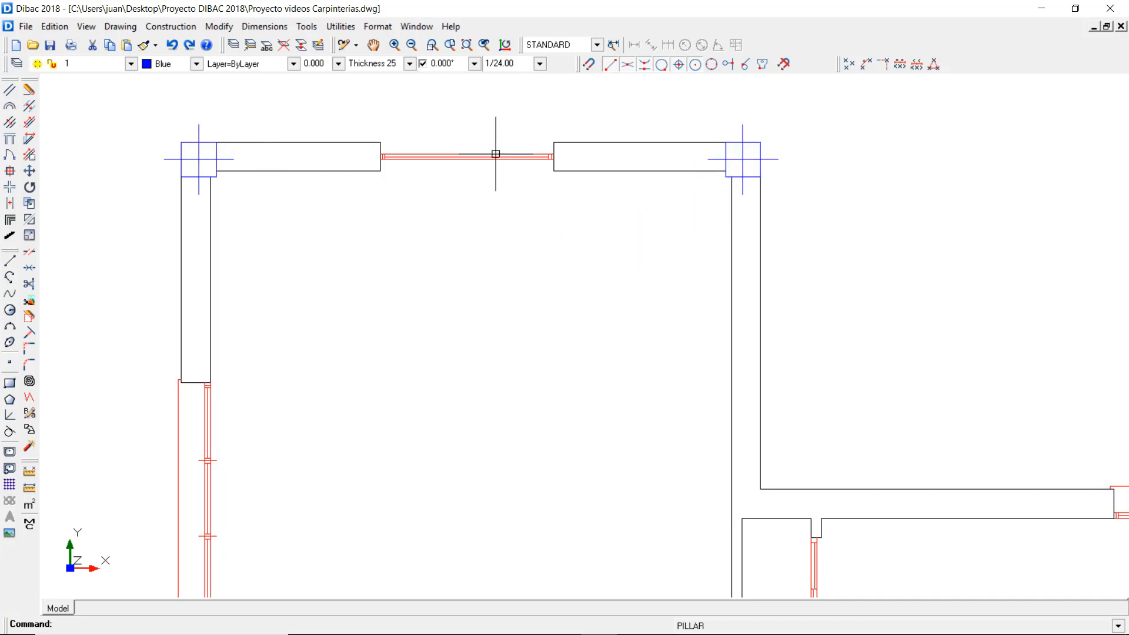
key(ctrl+z)
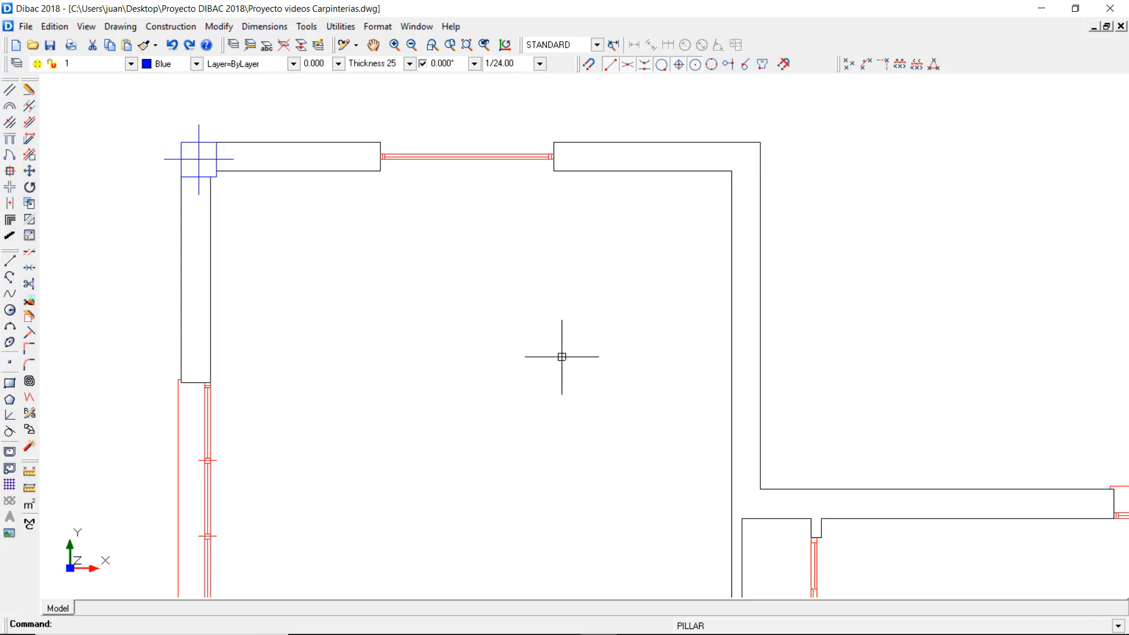
key(ctrl+z)
Place a pillar away from the walls at the upper-left corner, 0.050 from the left and top outer wall lines
key(Return)
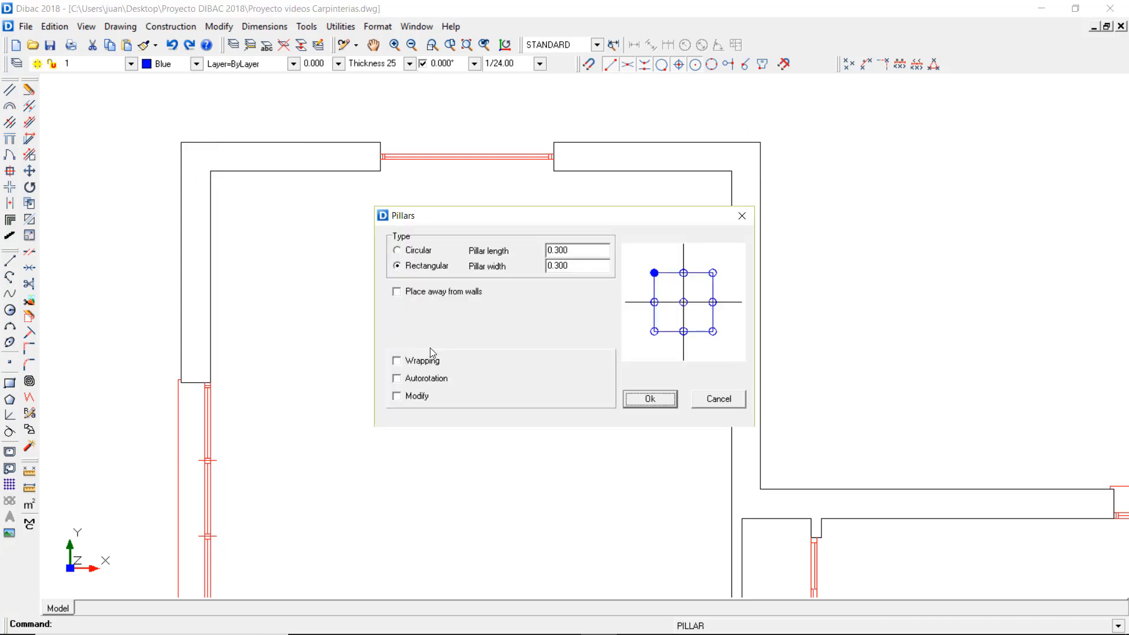
click(395, 292)
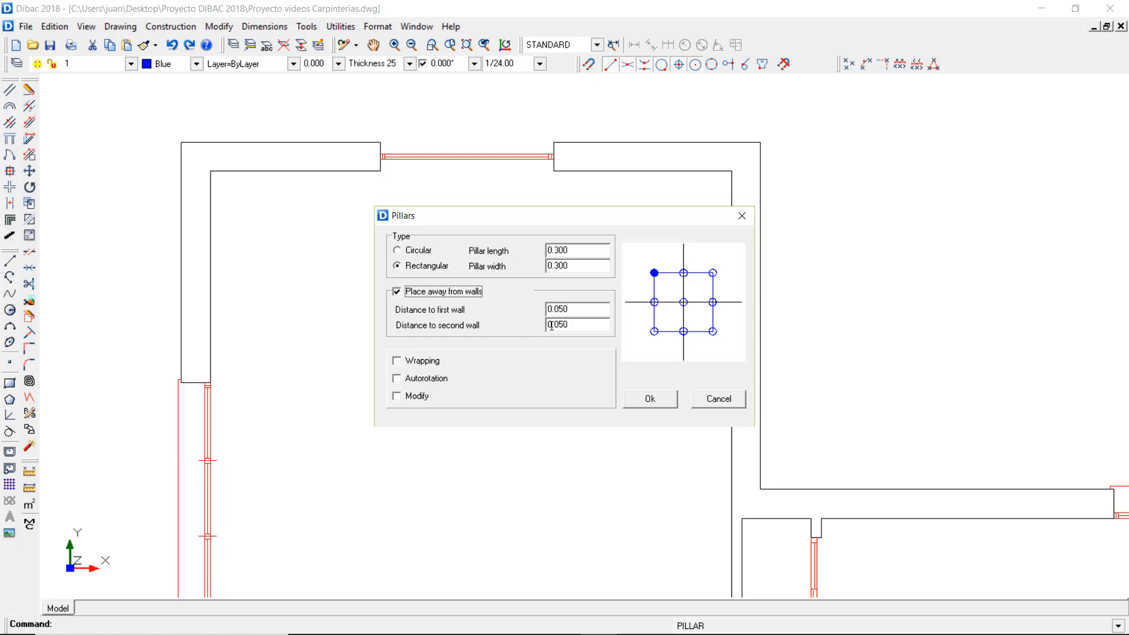
click(649, 402)
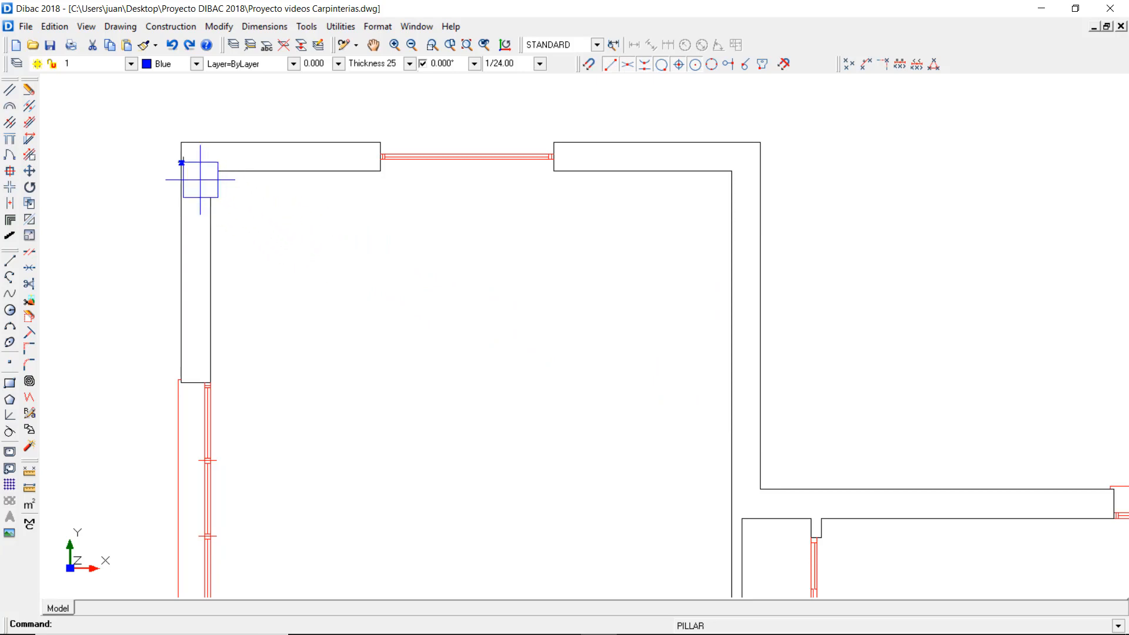
click(182, 163)
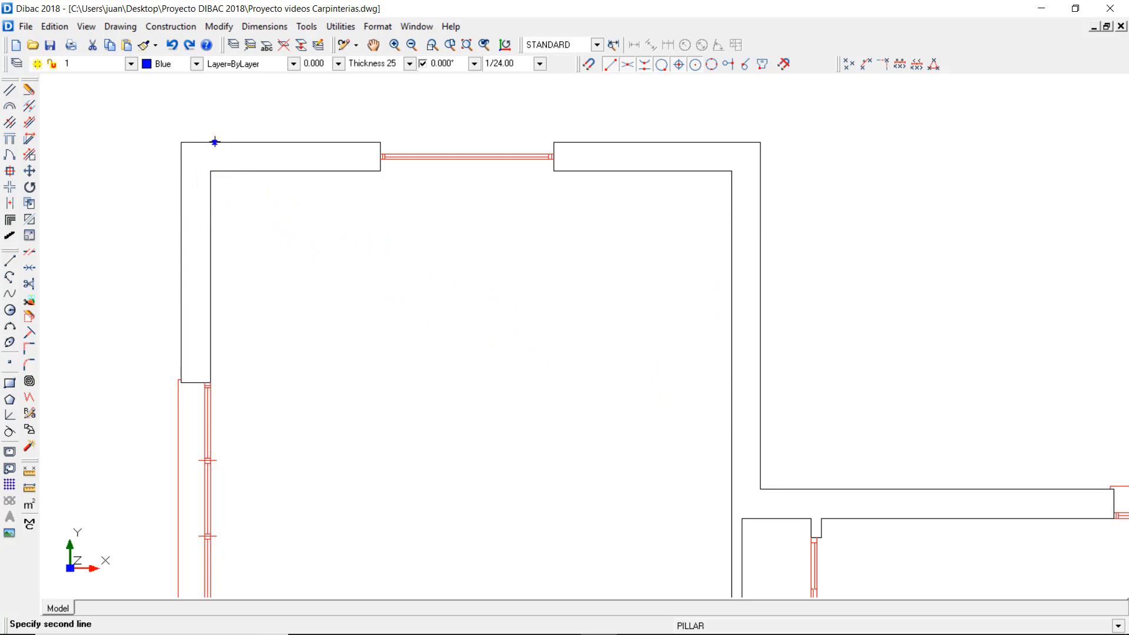
click(215, 142)
key(Escape)
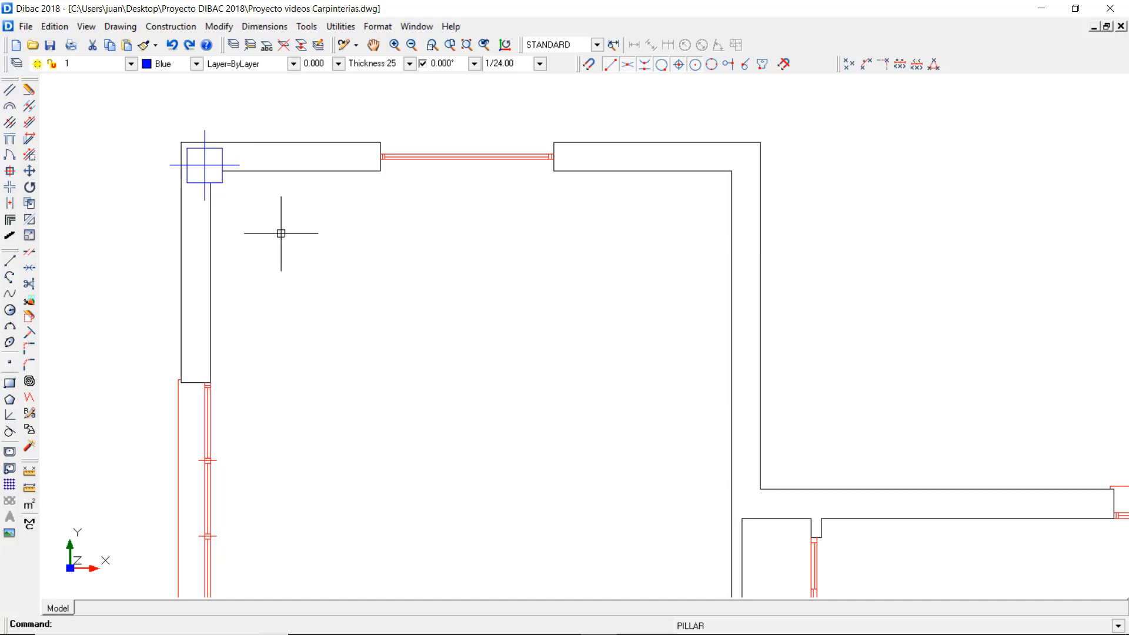
Place an upper-right-inserted pillar 0.050 from the top and right outer wall lines, and undo both offset pillars
right_click(363, 235)
click(714, 274)
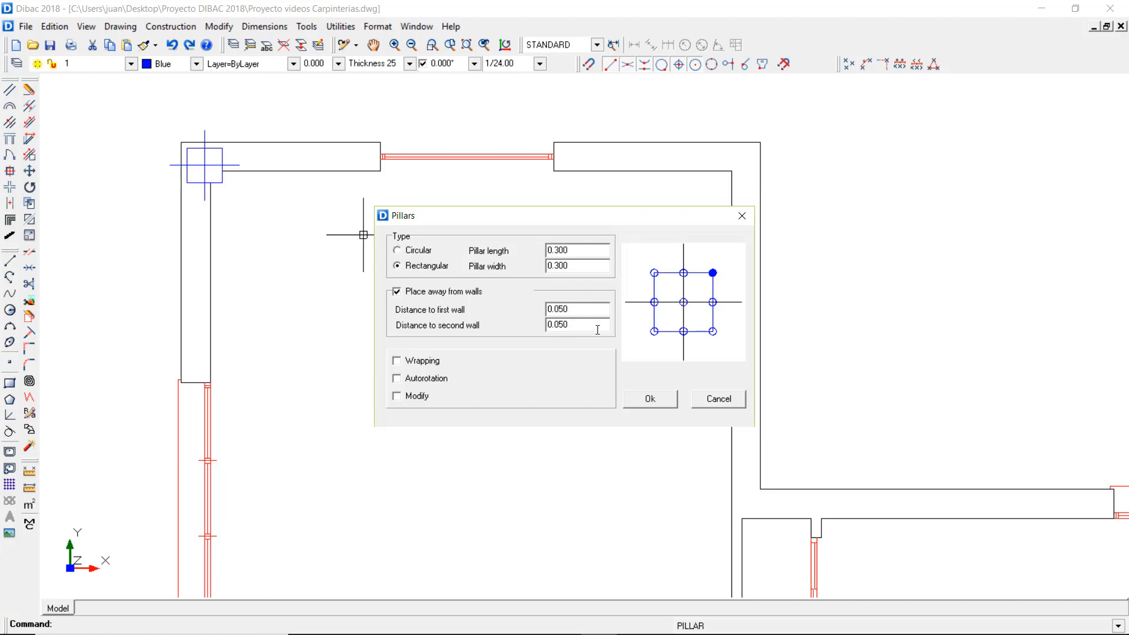
click(650, 398)
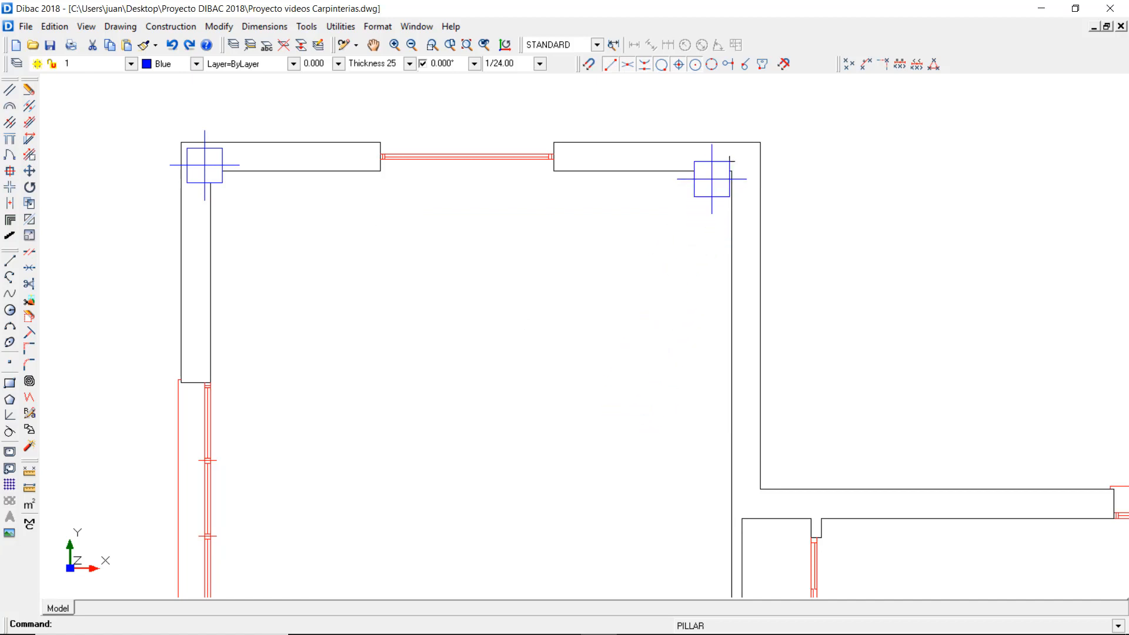
click(715, 142)
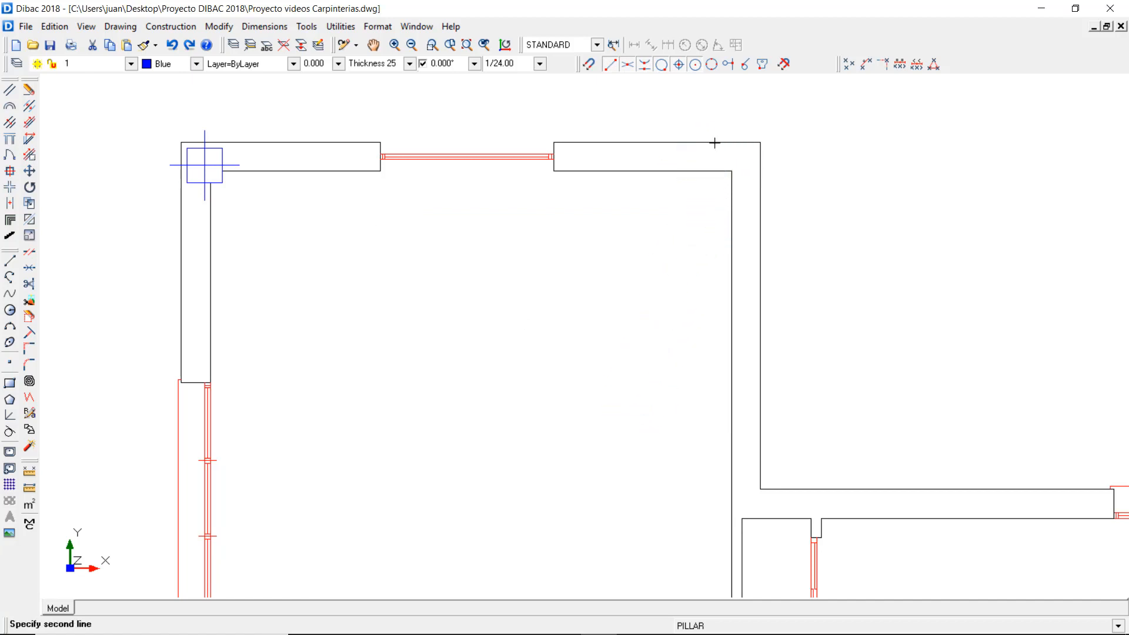
click(761, 199)
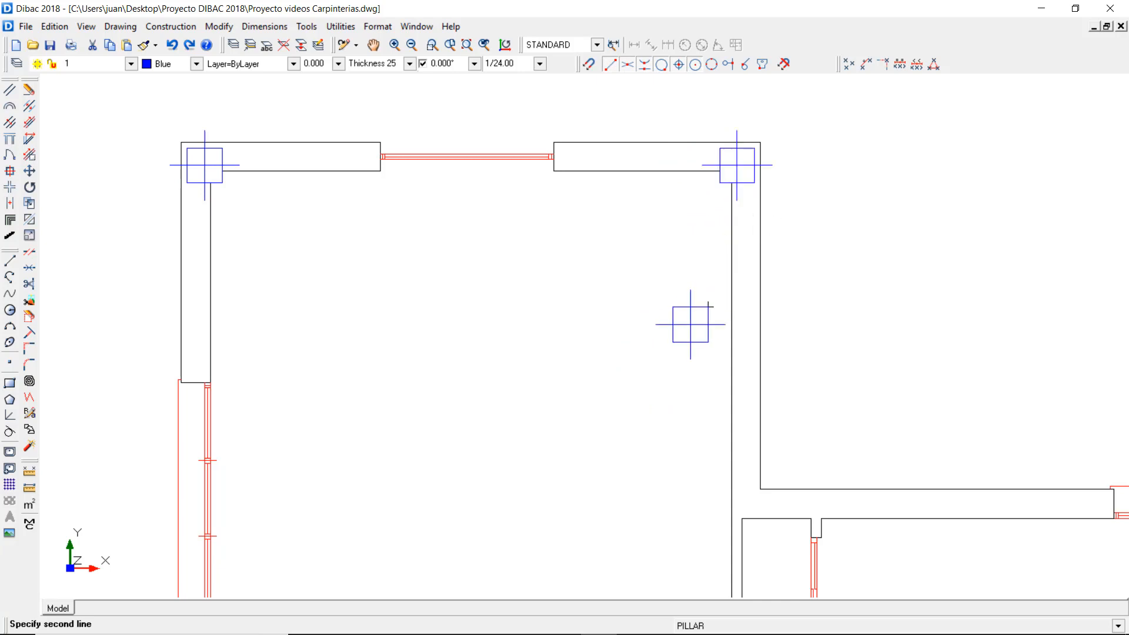
key(Escape)
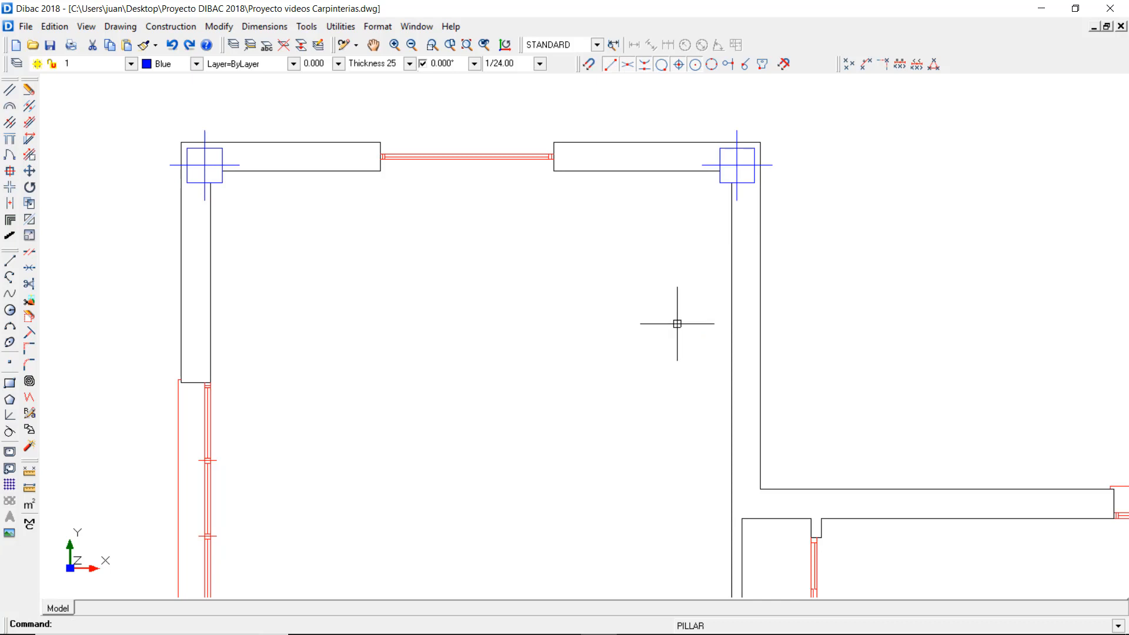
key(ctrl+z)
key(ctrl+z)
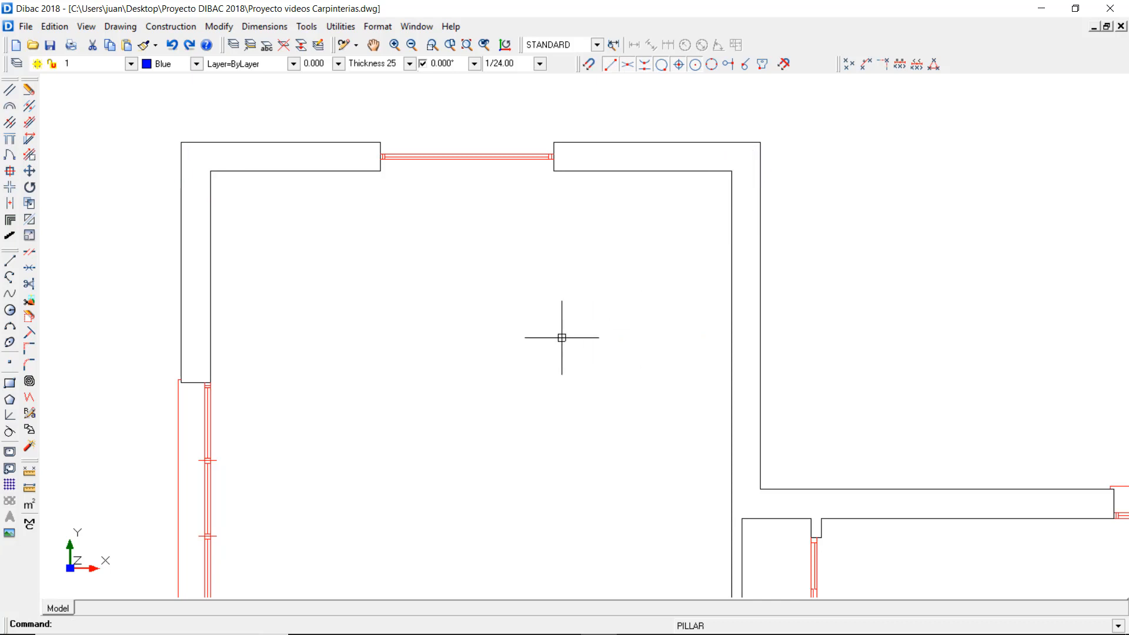
Configure the rectangular pillar with a central insertion point and 0.050 wrapping, and turn off placement away from walls
right_click(562, 337)
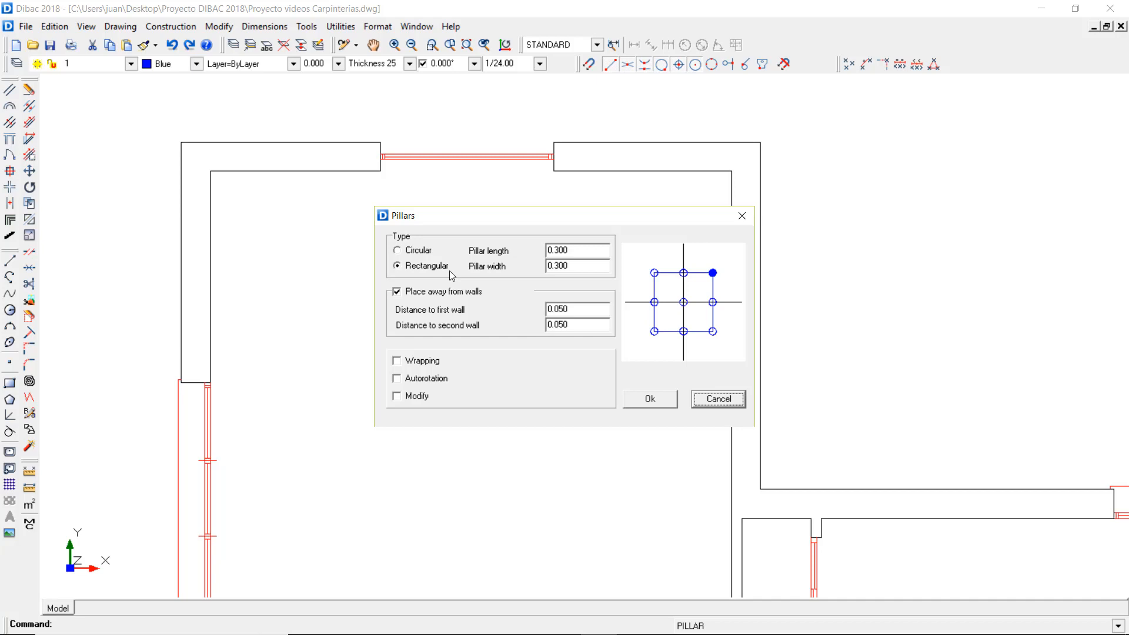
click(429, 296)
key(Tab)
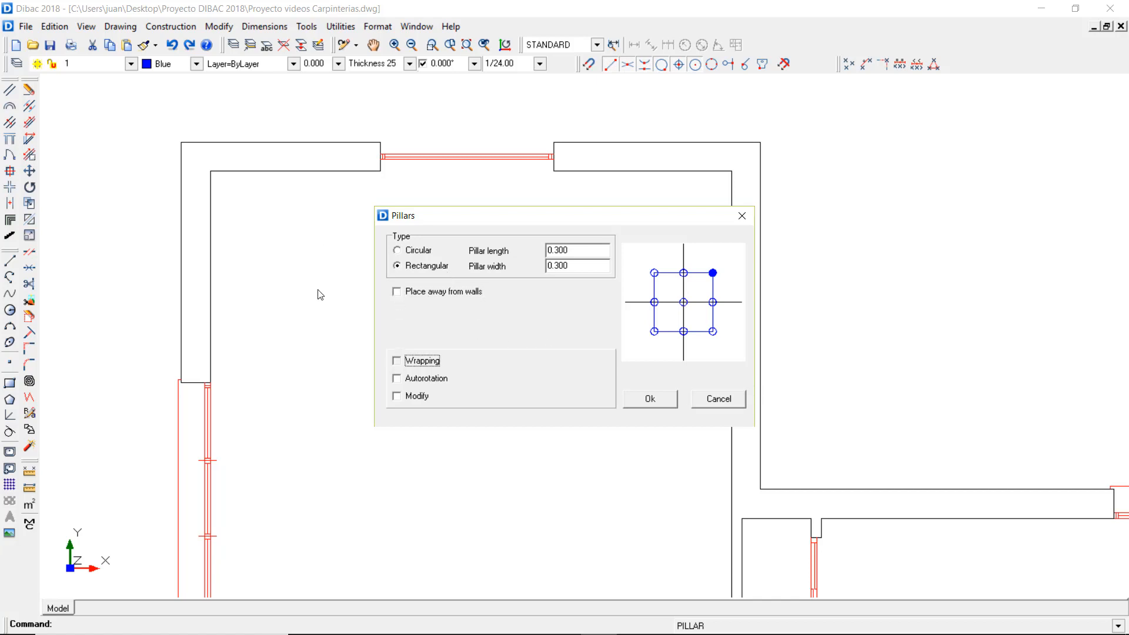
key(space)
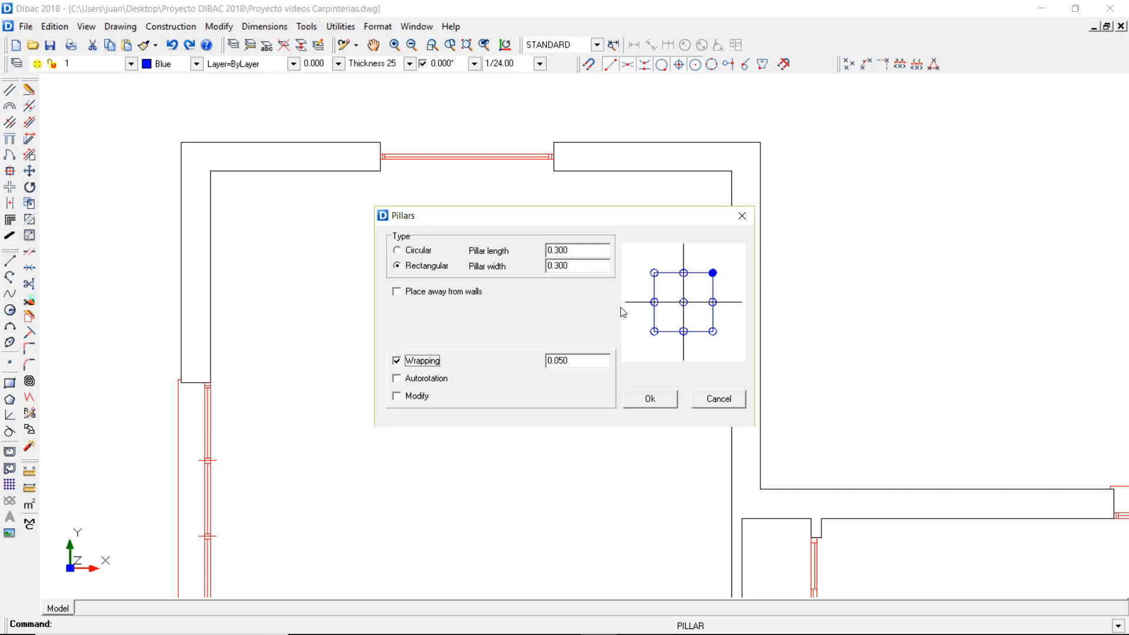
click(683, 302)
click(649, 400)
Place wrapped pillars at the room's upper-left and upper-right inner wall corners, and undo the upper-right one
click(211, 171)
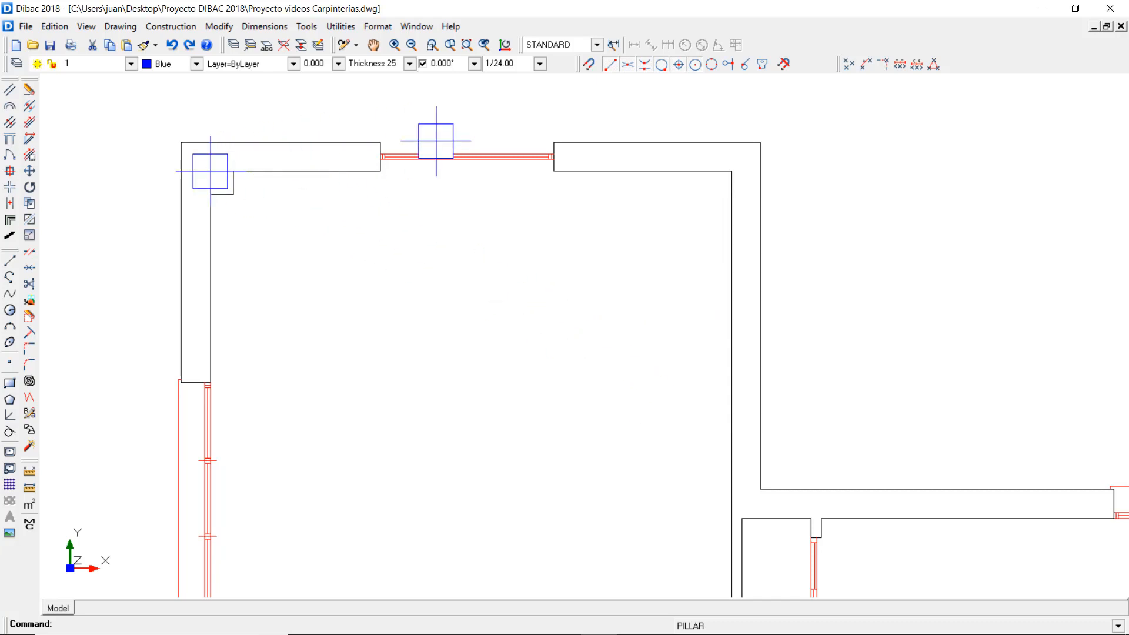
click(732, 171)
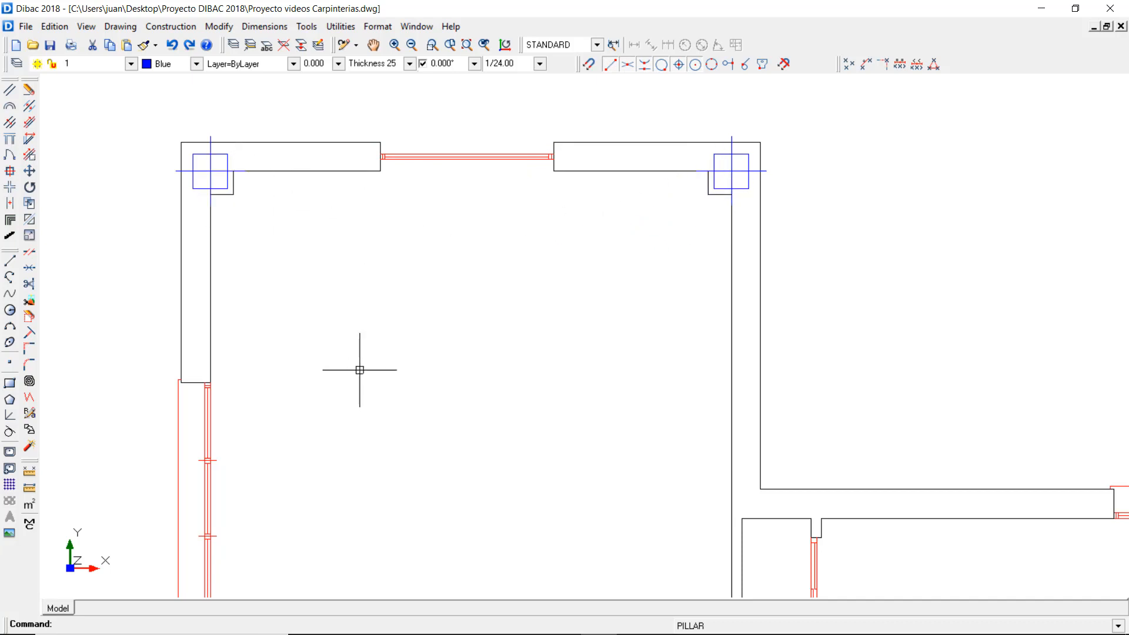
key(ctrl+z)
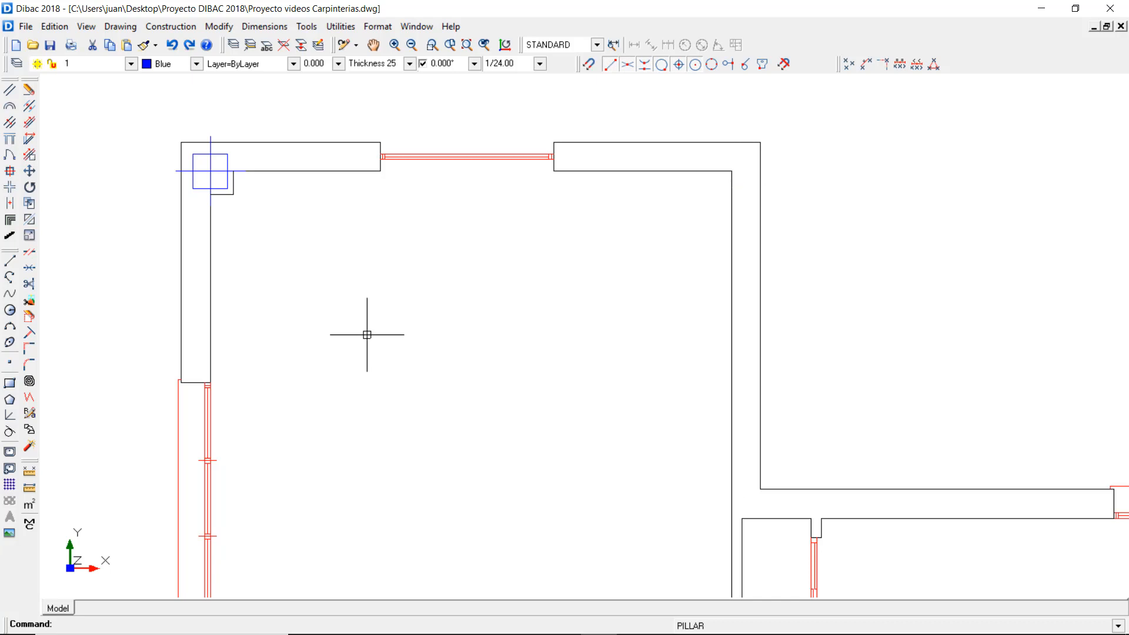
Set the pillar wrapping to 0.02 and place a pillar at the room's upper-right inner wall corner
right_click(465, 287)
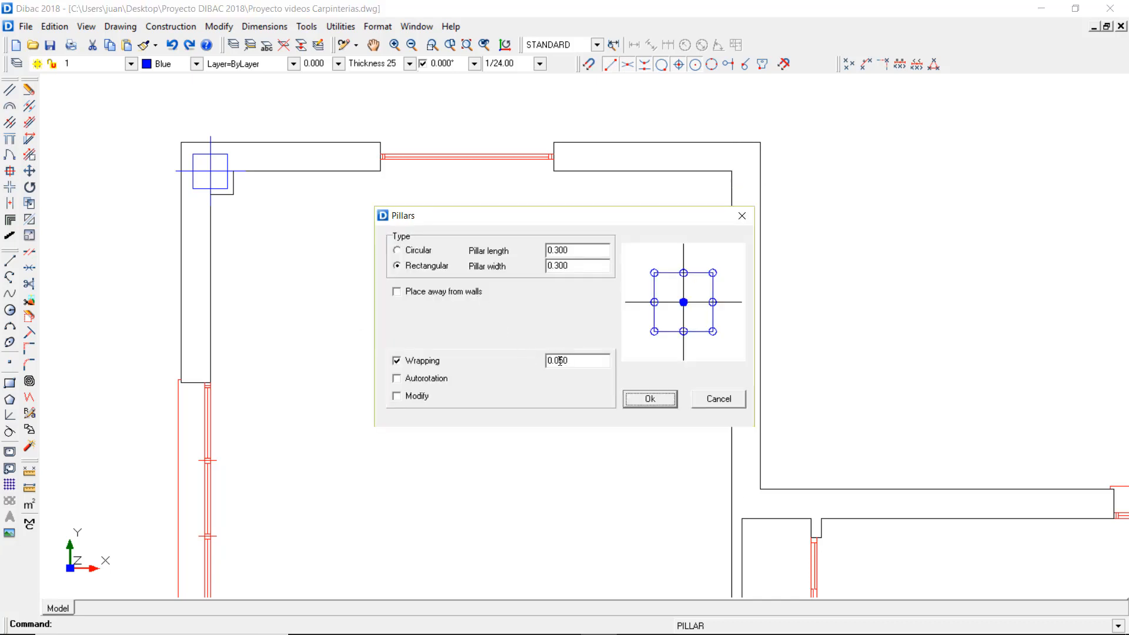
drag(559, 361, 573, 360)
text(2)
click(649, 399)
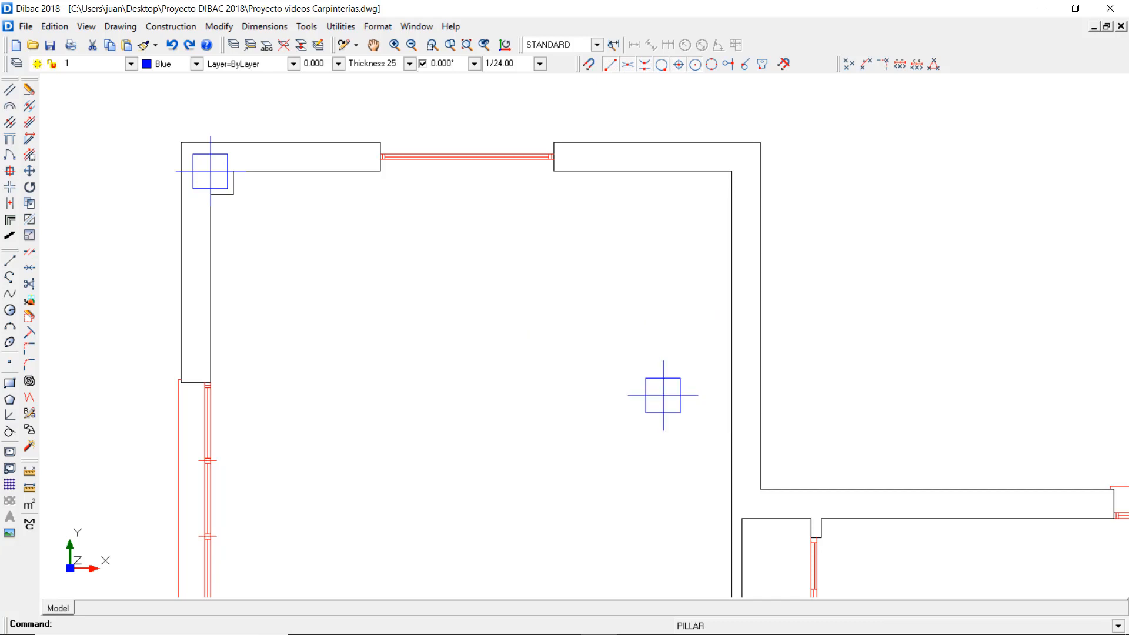
click(732, 172)
scroll(612, 267, up, 2)
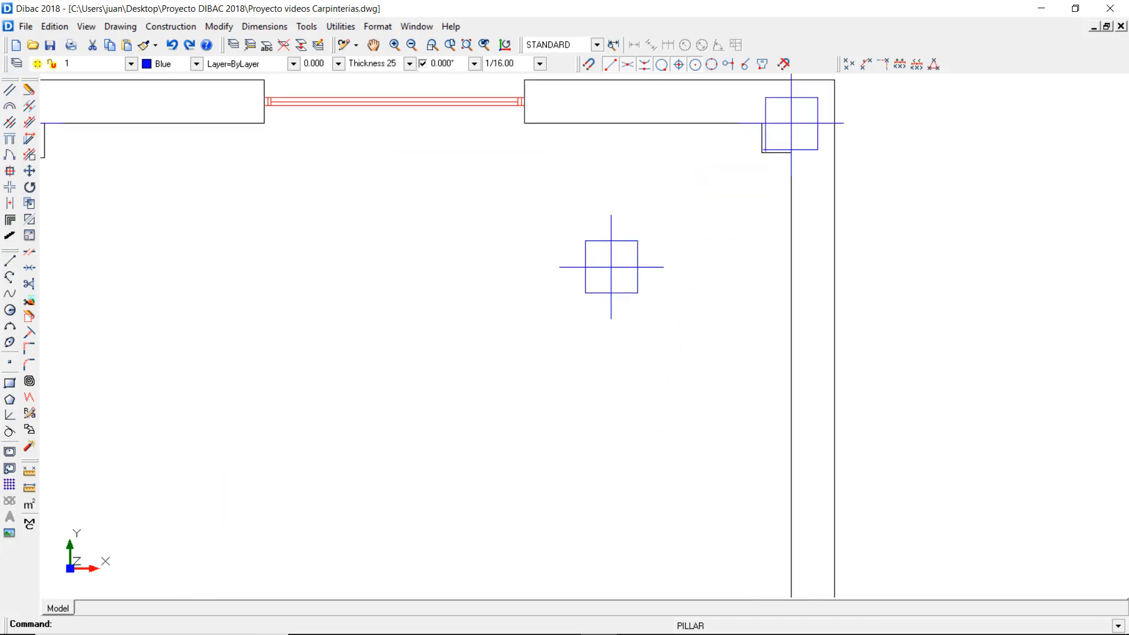